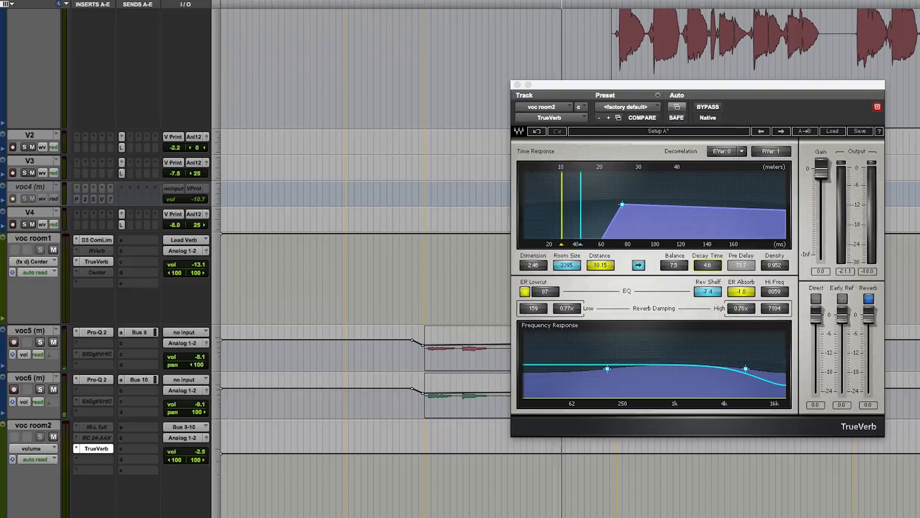
- Audition the voc room2 TrueVerb with an extreme decay time of 89.4, settle on 3.8, and close the plug-in
key(space)
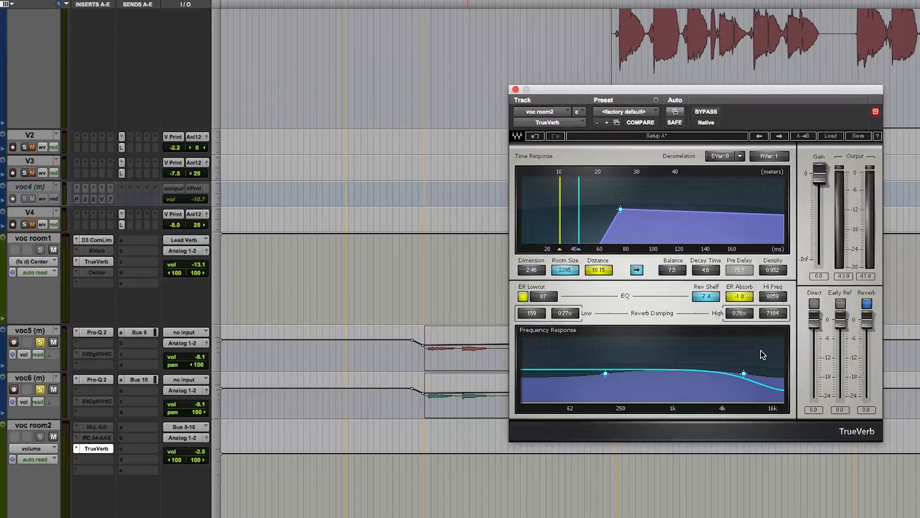
click(842, 305)
drag(711, 272, 710, 199)
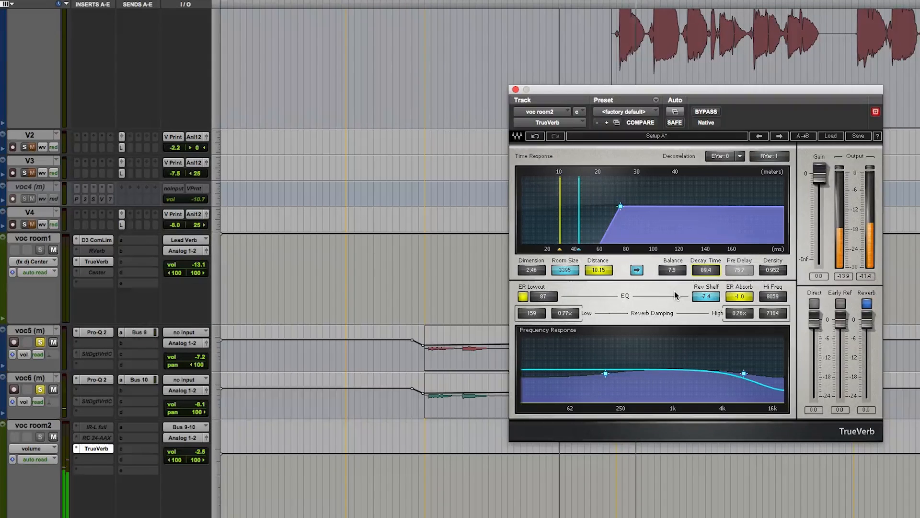
mouse_move(715, 271)
mouse_down()
mouse_move(704, 270)
mouse_move(712, 272)
mouse_up()
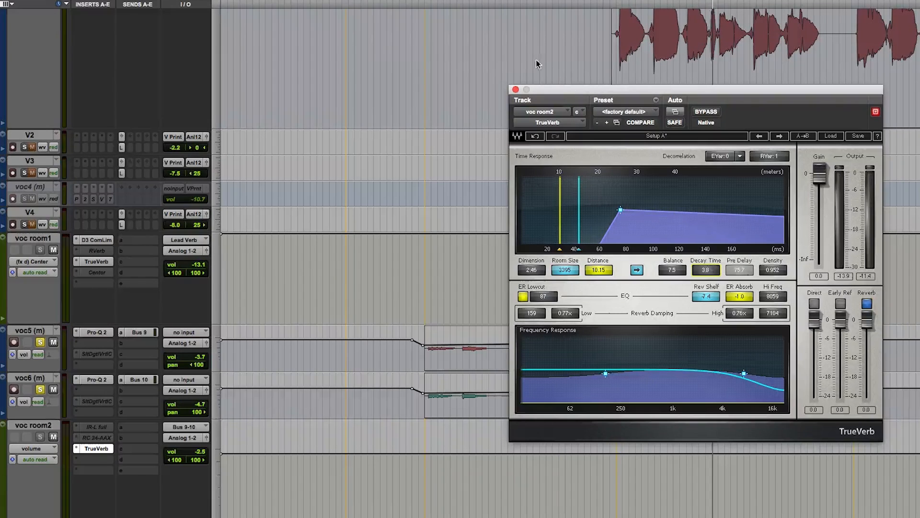
click(515, 89)
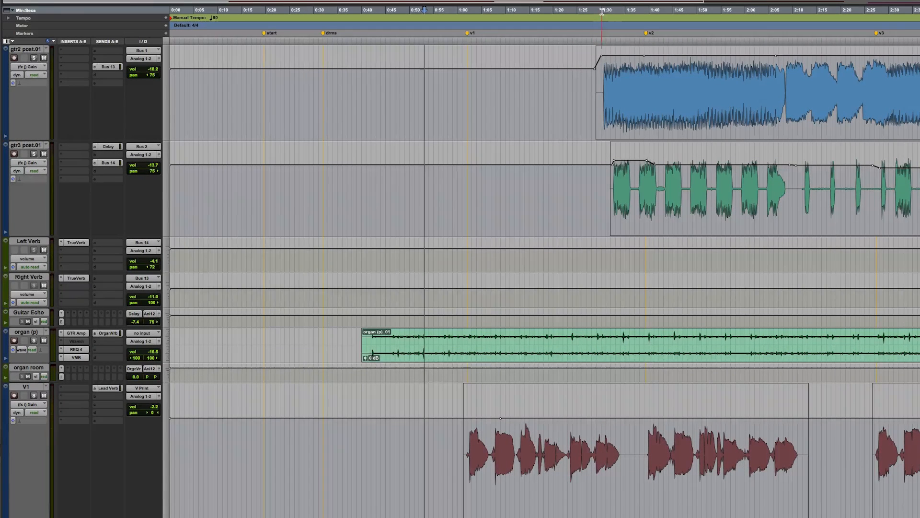
- Solo gtr2 post.01 and gtr3 post.01 and play them from about 1:29 with Left Verb and Right Verb muted
click(602, 12)
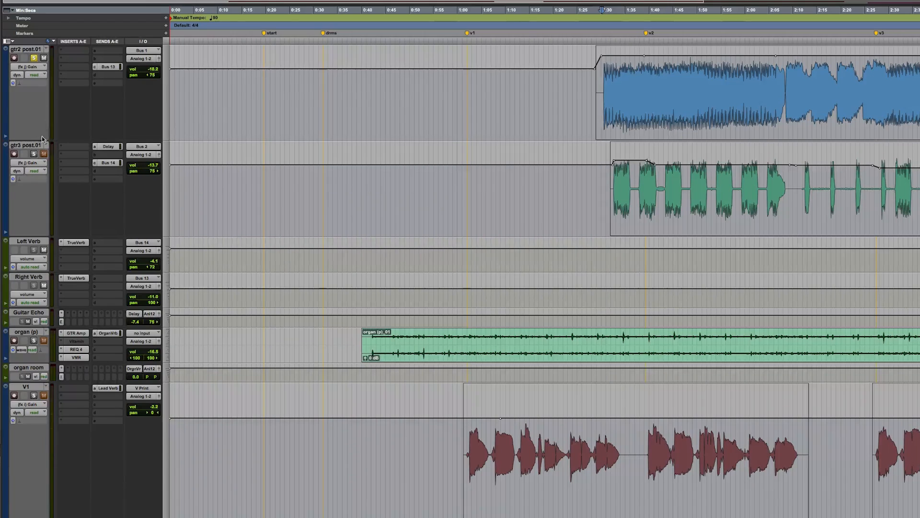
click(33, 154)
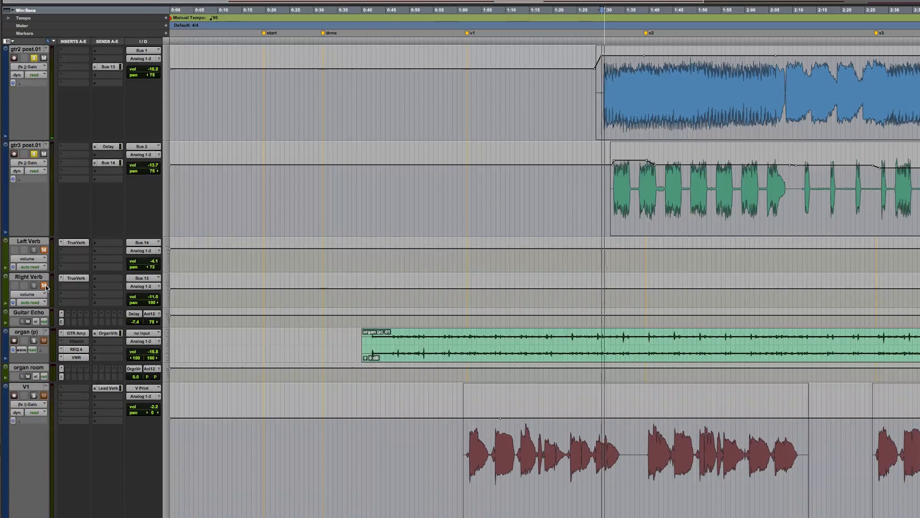
key(space)
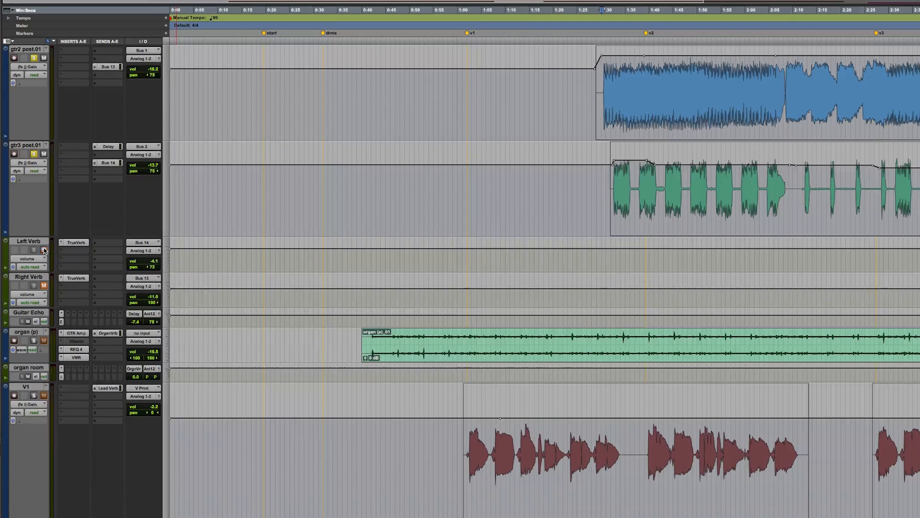
- Unmute Right Verb and open its TrueVerb, with gtr3 post.01 muted to isolate gtr2 post.01
click(44, 286)
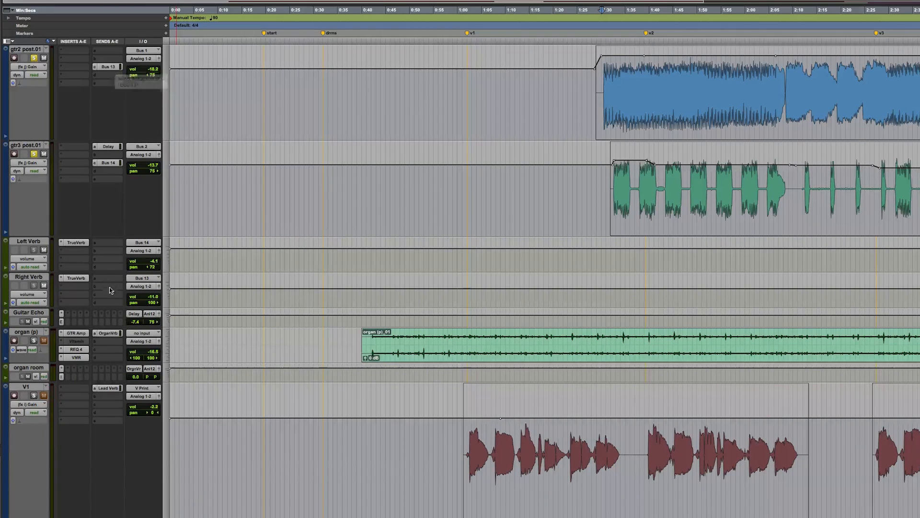
click(76, 278)
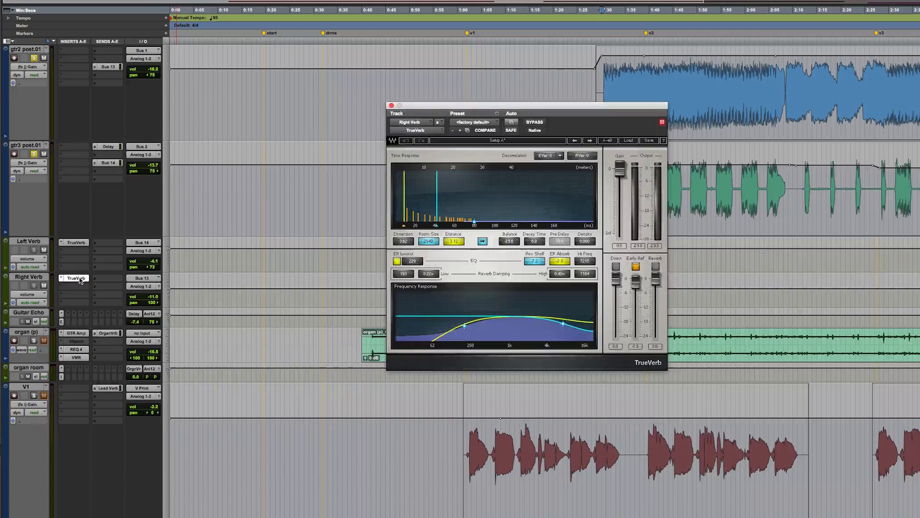
click(44, 154)
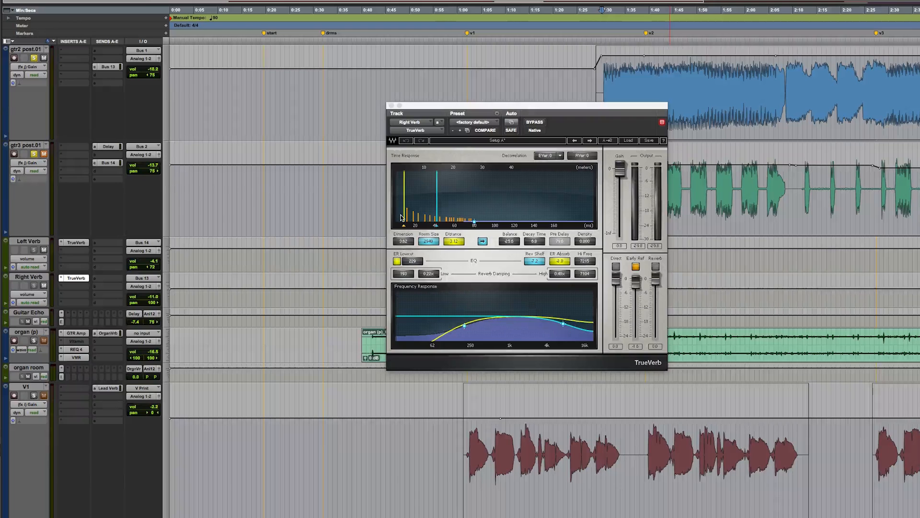
- Raise the Right Verb volume to -6.4 while listening to gtr2 post.01 alone
click(299, 221)
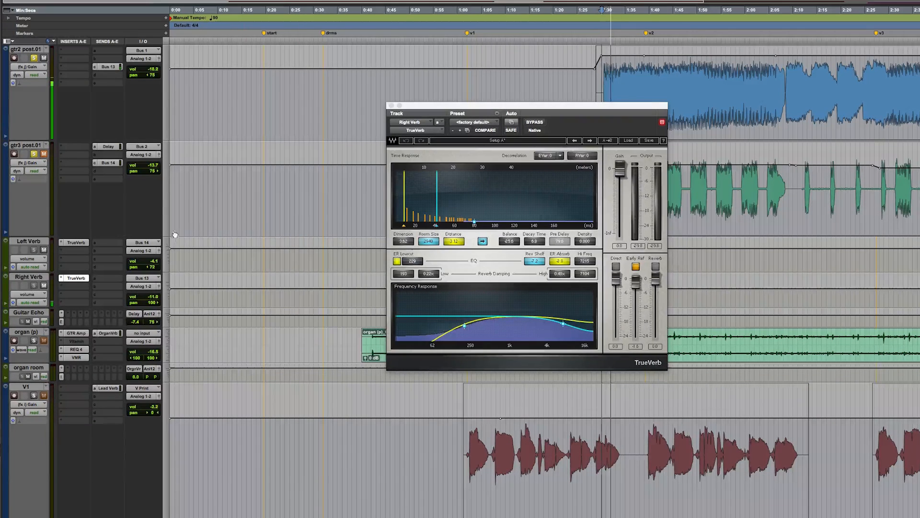
click(153, 302)
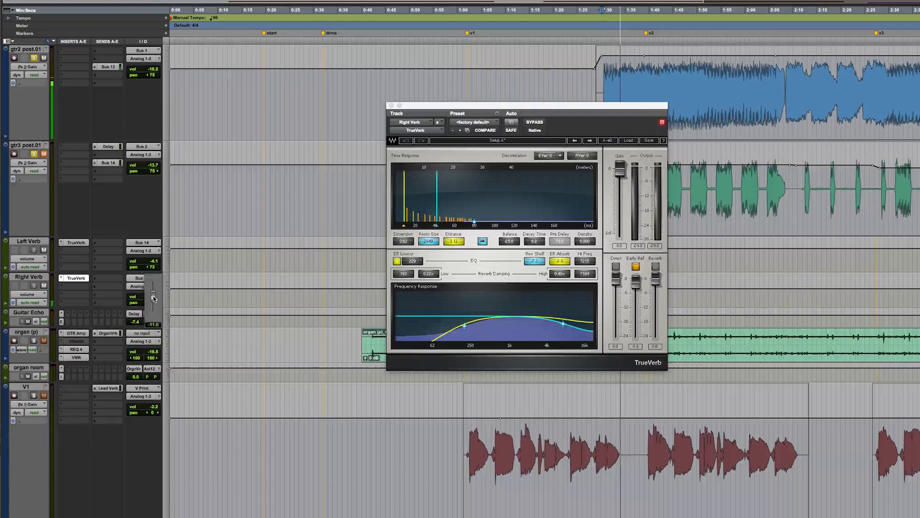
mouse_move(153, 297)
mouse_down()
mouse_move(157, 286)
mouse_move(155, 296)
mouse_up()
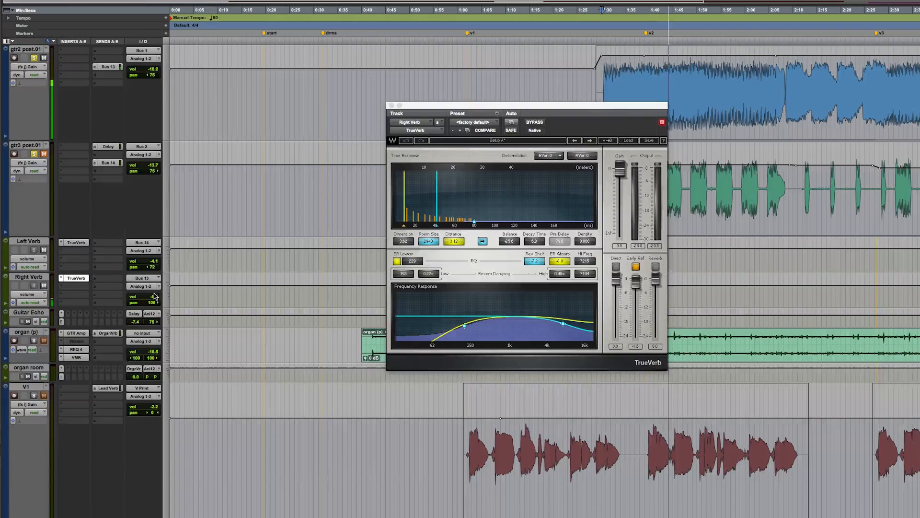
key(space)
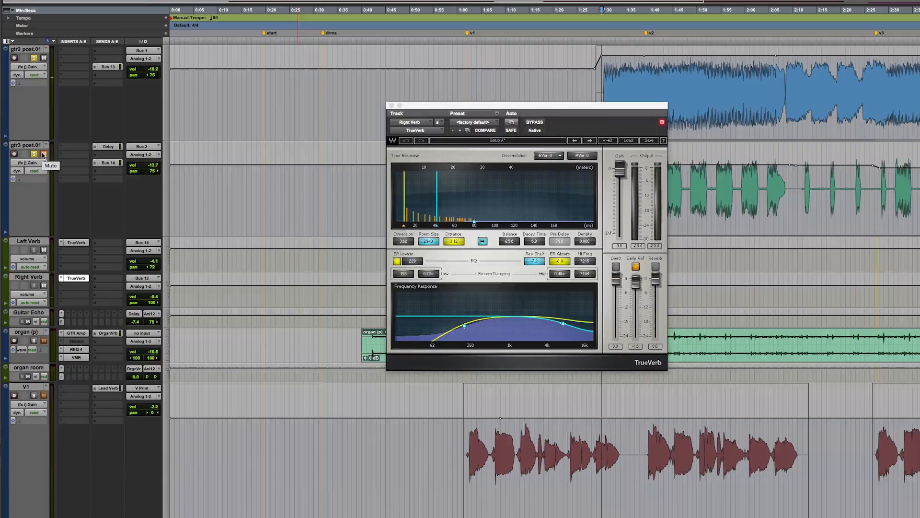
- Open the Left Verb TrueVerb and raise the Left Verb volume to -2.1 while playing gtr3 post.01 with gtr2 post.01 muted
click(72, 243)
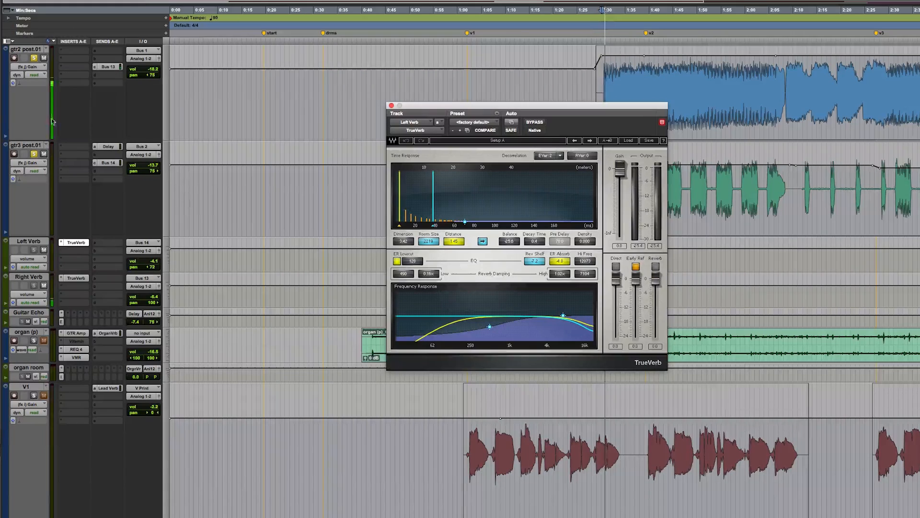
click(43, 58)
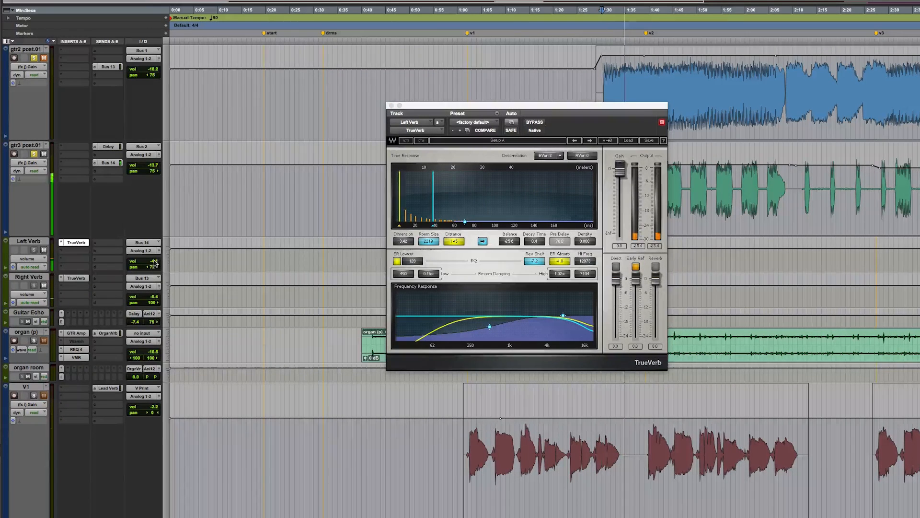
drag(154, 261, 154, 262)
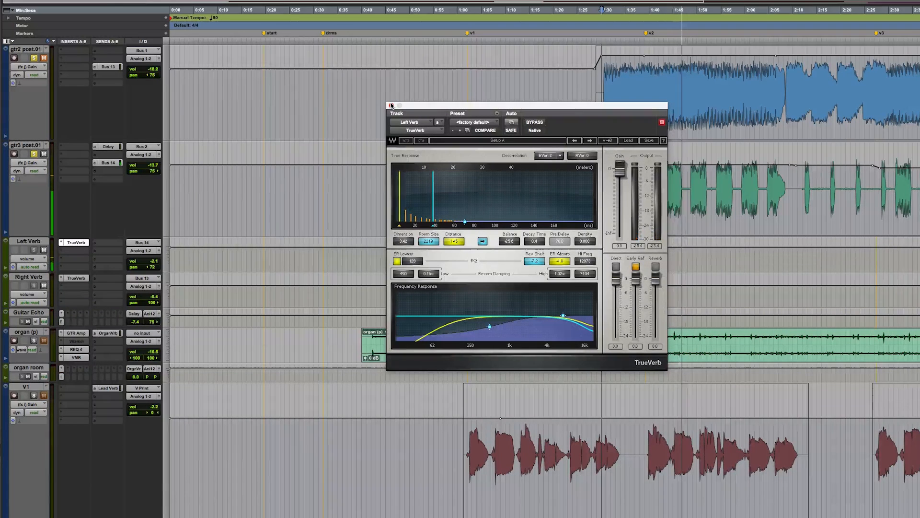
key(space)
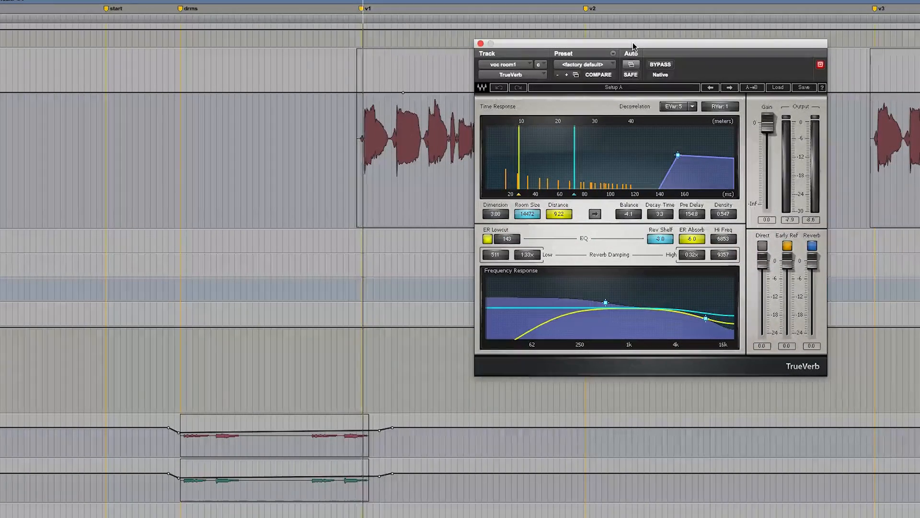
- Reposition the voc room1 TrueVerb window over the tracks while auditioning the lead vocal from the v1 marker
drag(633, 42, 580, 41)
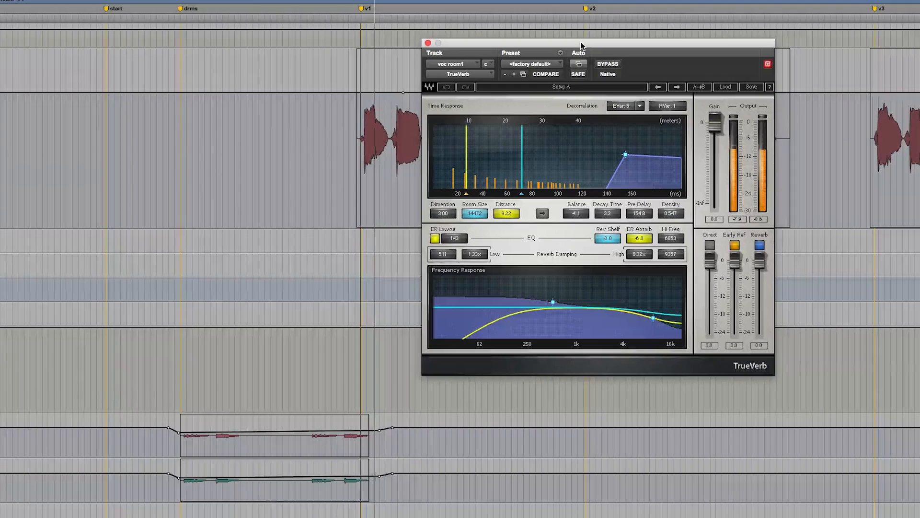
drag(580, 42, 458, 61)
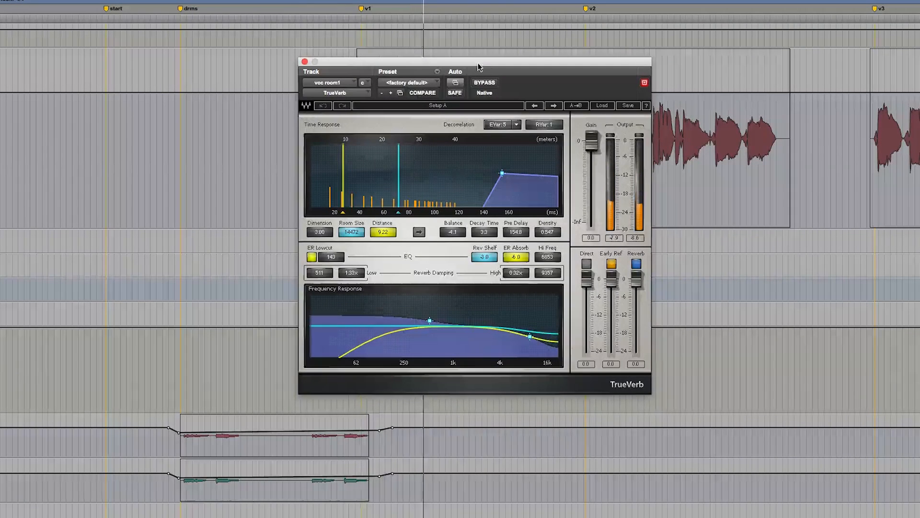
drag(478, 63, 476, 96)
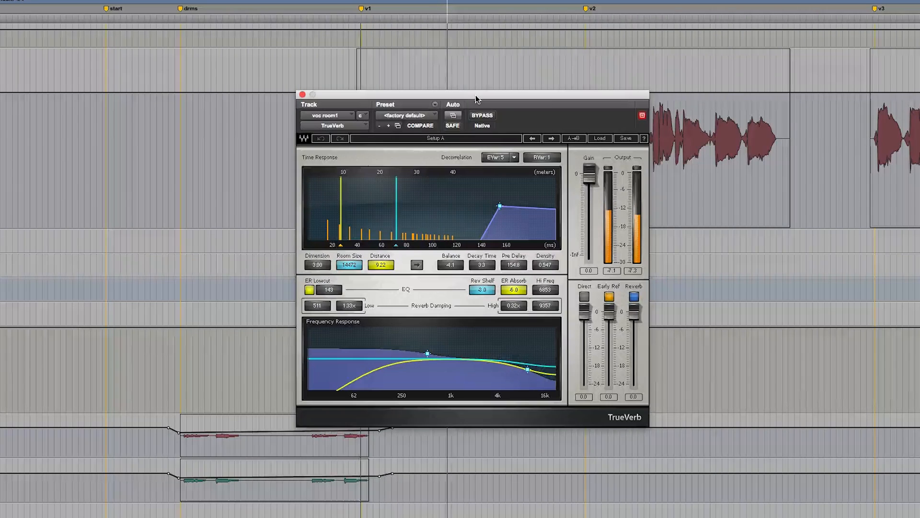
key(space)
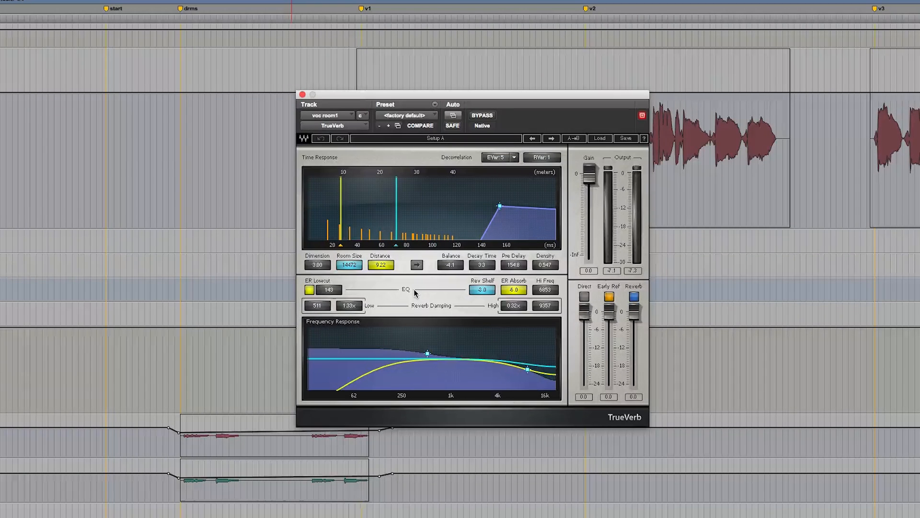
- Enable the Link option in the voc room1 TrueVerb, then set Room Size to 5962 and Distance to 11.33
click(417, 265)
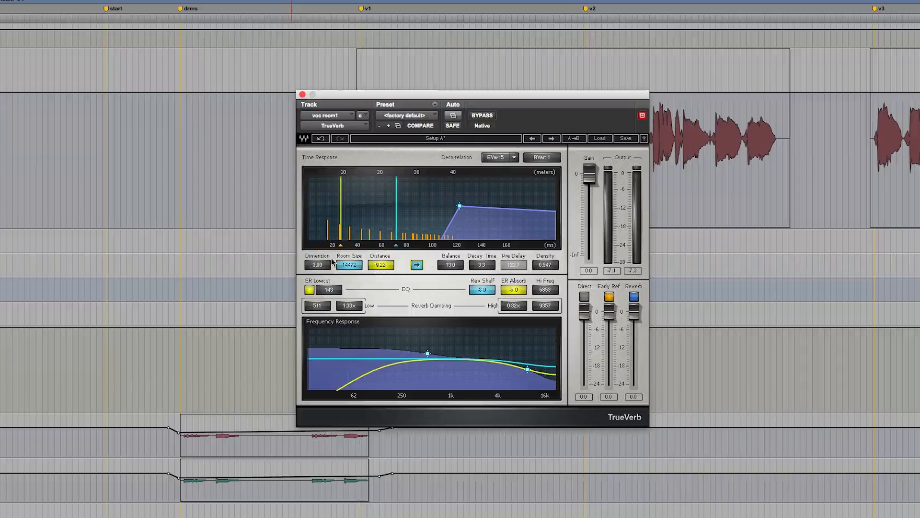
drag(348, 270, 348, 347)
drag(386, 267, 395, 270)
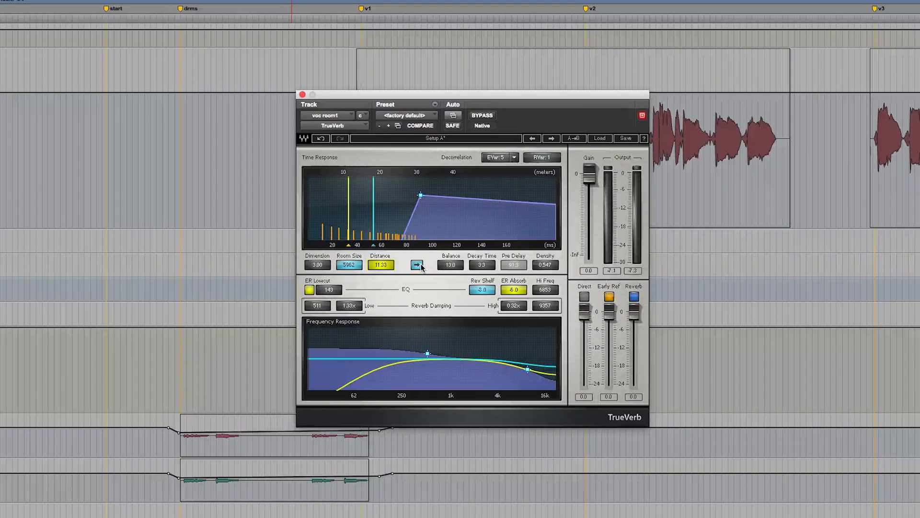
- Disable the Link option, then set Pre Delay to 90.1 and Room Size to 11724
click(418, 265)
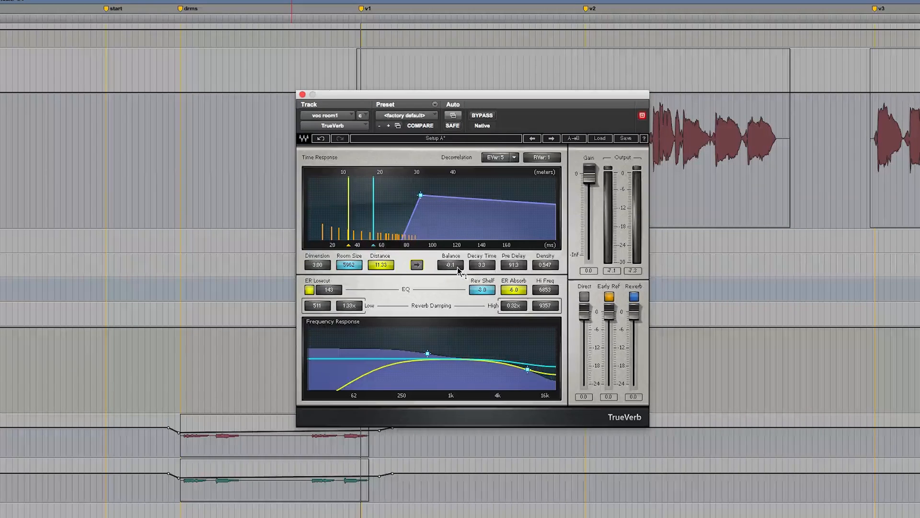
mouse_move(513, 264)
mouse_down()
mouse_move(513, 247)
mouse_move(513, 288)
mouse_move(514, 256)
mouse_move(518, 267)
mouse_up()
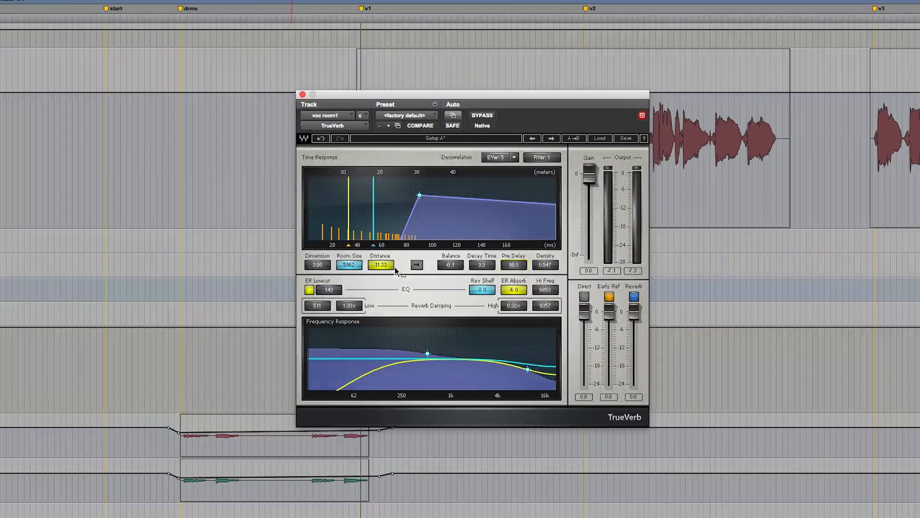
drag(357, 269, 357, 261)
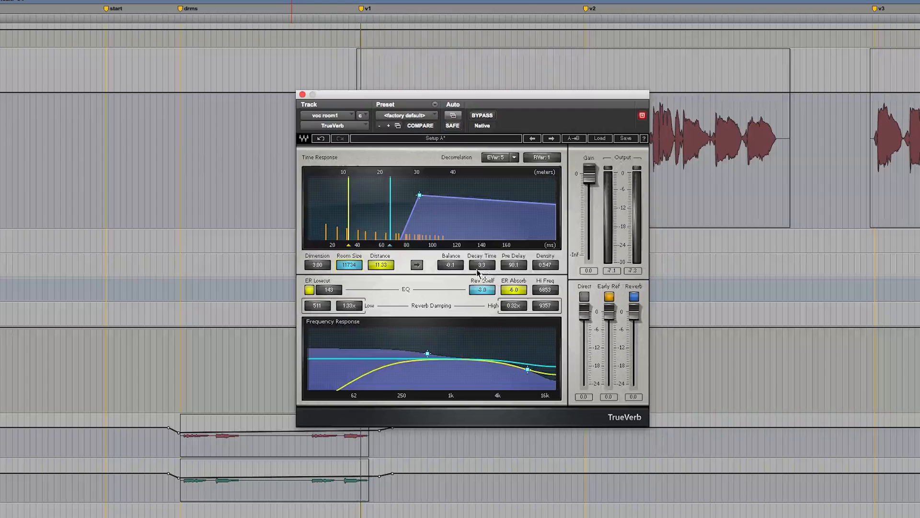
- Set the voc room1 TrueVerb's Balance to about -0.8 and play the lead vocal from 1:01.933
drag(450, 267, 450, 267)
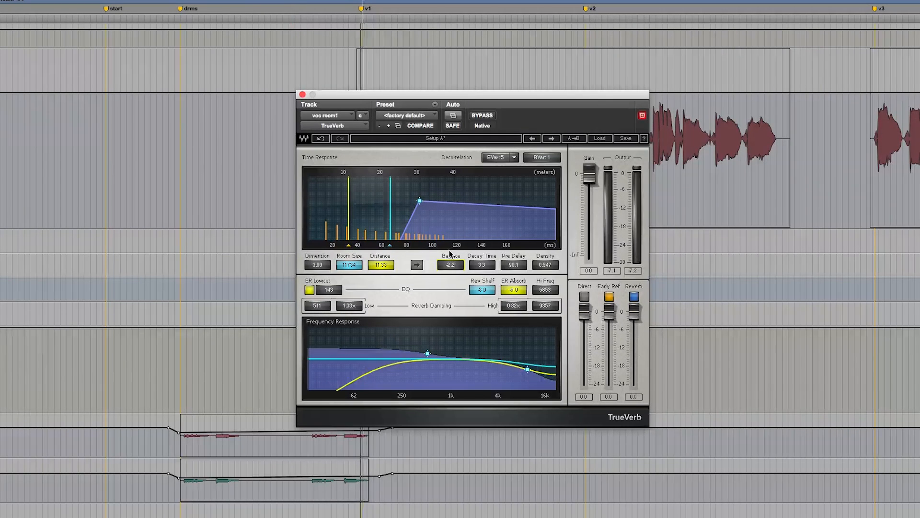
drag(455, 266, 456, 263)
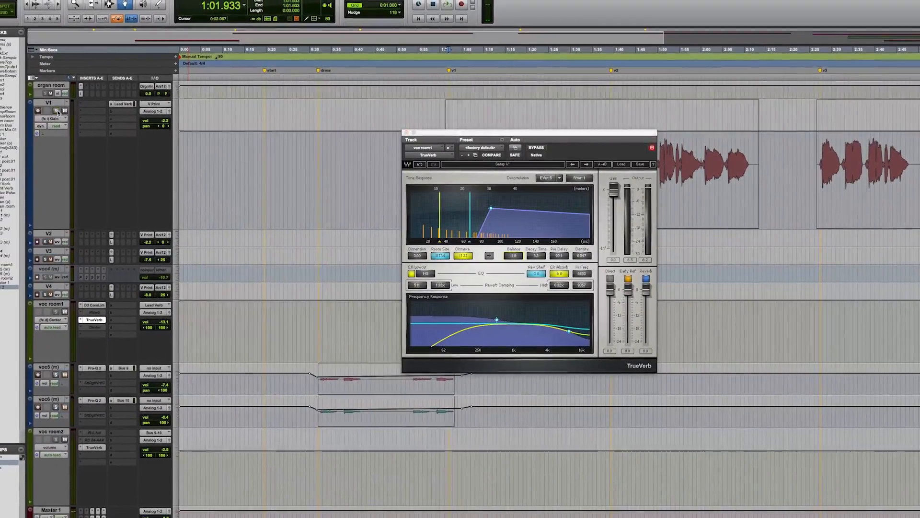
key(space)
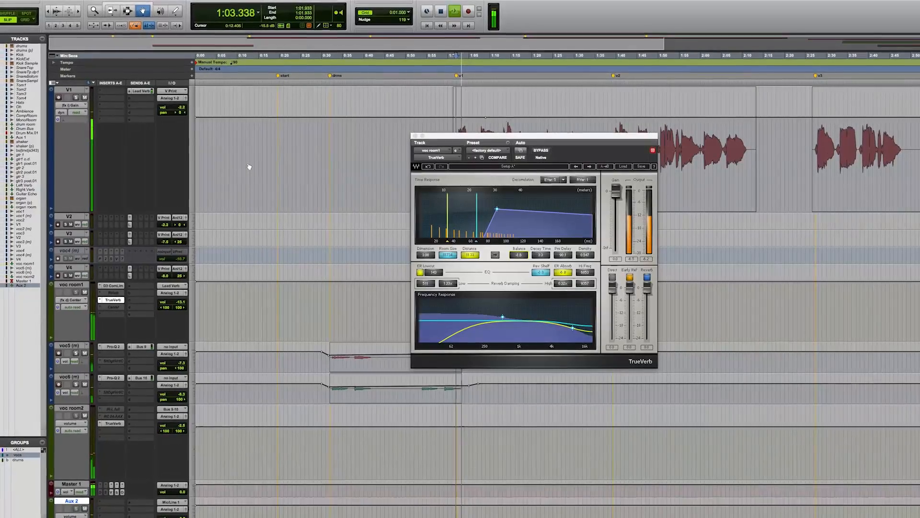